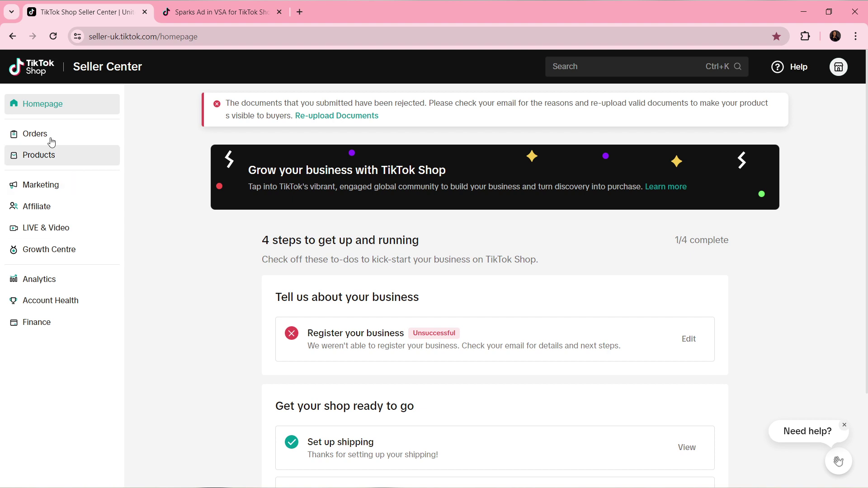
Go to Marketing > Promotions and show the Create a promotion tool list.
{"action": "left_click", "coordinate": [41, 185]}
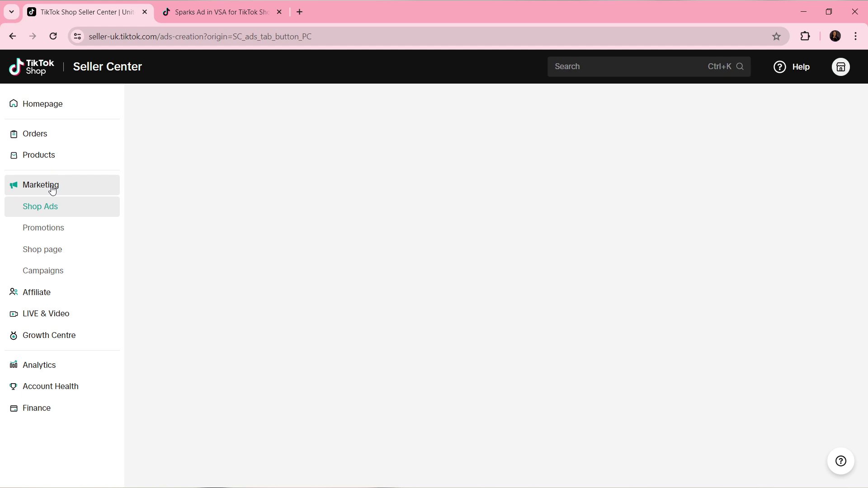
{"action": "left_click", "coordinate": [46, 231]}
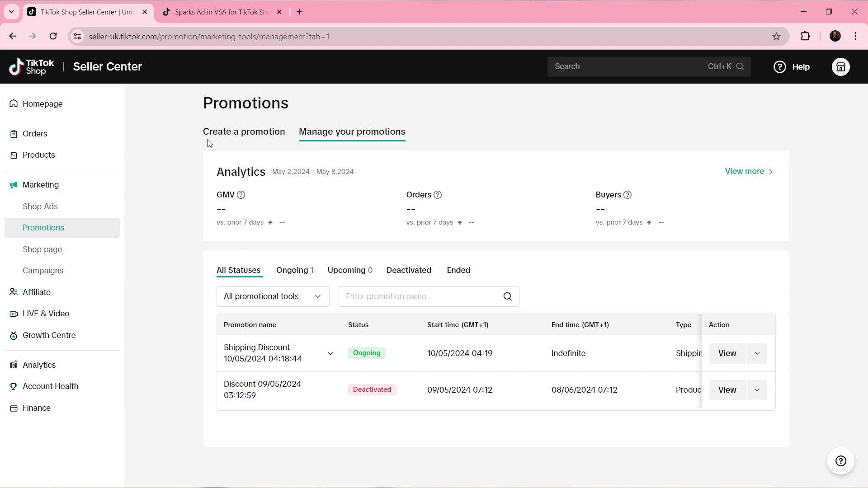
{"action": "left_click", "coordinate": [239, 135]}
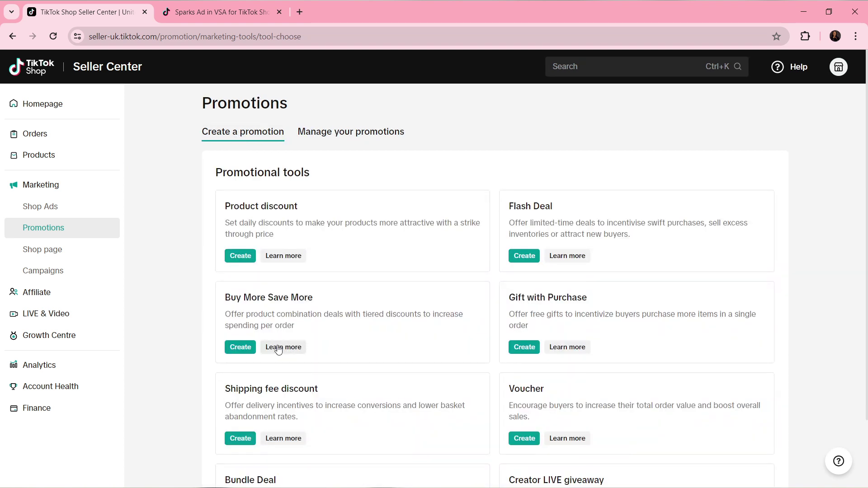
{"action": "scroll", "coordinate": [278, 350], "scroll_direction": "down", "scroll_amount": 3}
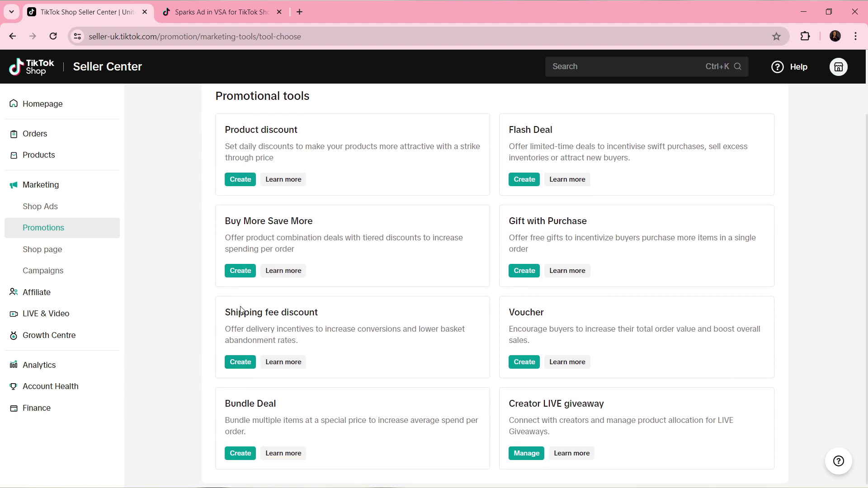
Create a Shipping fee discount promotion with Free shipping as the discount type.
{"action": "left_click", "coordinate": [240, 361]}
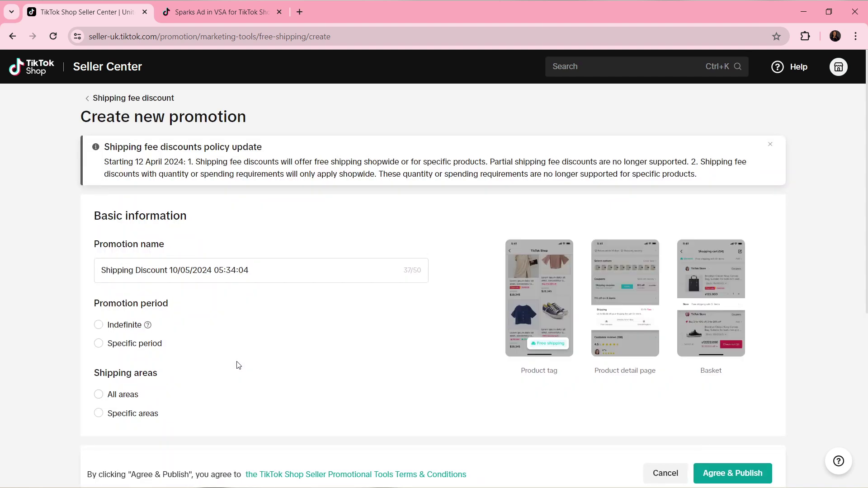
{"action": "scroll", "coordinate": [236, 365], "scroll_direction": "down", "scroll_amount": 3}
{"action": "scroll", "coordinate": [236, 366], "scroll_direction": "up", "scroll_amount": 2}
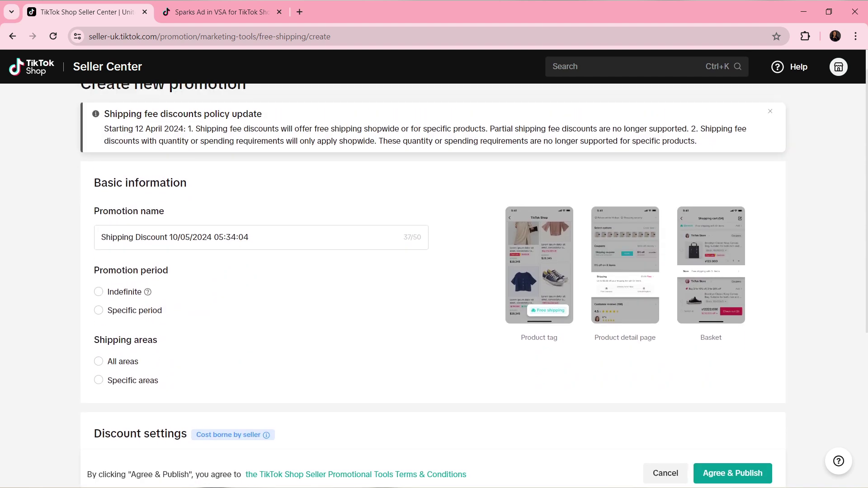
{"action": "scroll", "coordinate": [236, 365], "scroll_direction": "down", "scroll_amount": 2}
{"action": "scroll", "coordinate": [236, 365], "scroll_direction": "down", "scroll_amount": 2}
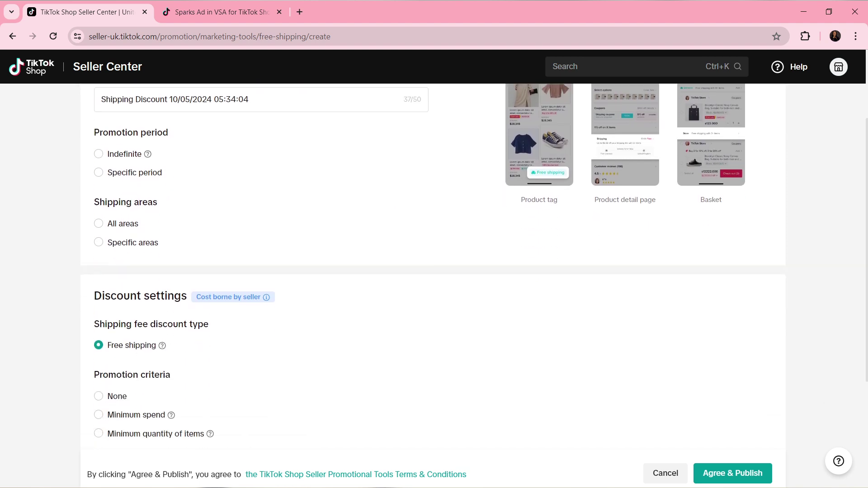
{"action": "scroll", "coordinate": [236, 365], "scroll_direction": "down", "scroll_amount": 1}
{"action": "scroll", "coordinate": [236, 365], "scroll_direction": "down", "scroll_amount": 2}
{"action": "scroll", "coordinate": [236, 365], "scroll_direction": "down", "scroll_amount": 1}
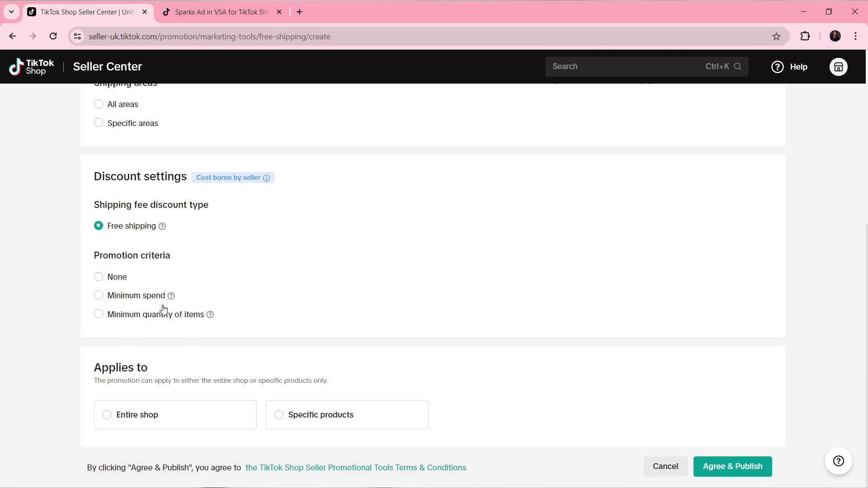
{"action": "left_click", "coordinate": [99, 226]}
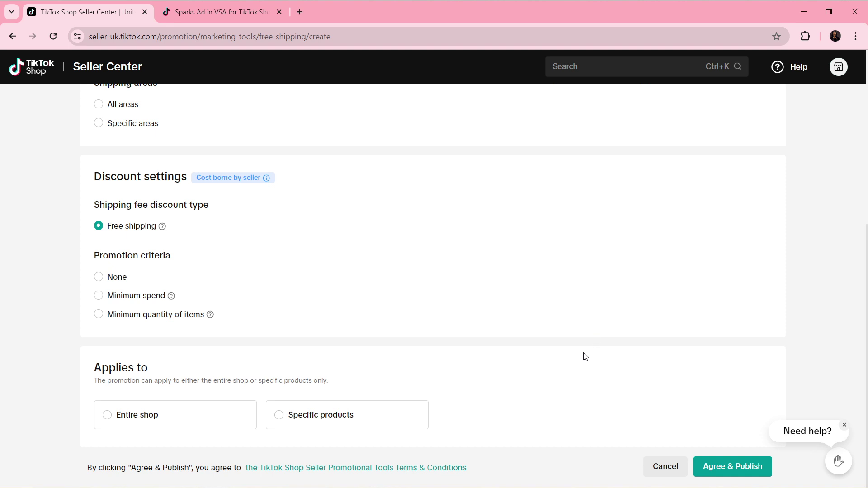
{"action": "scroll", "coordinate": [585, 357], "scroll_direction": "up", "scroll_amount": 10}
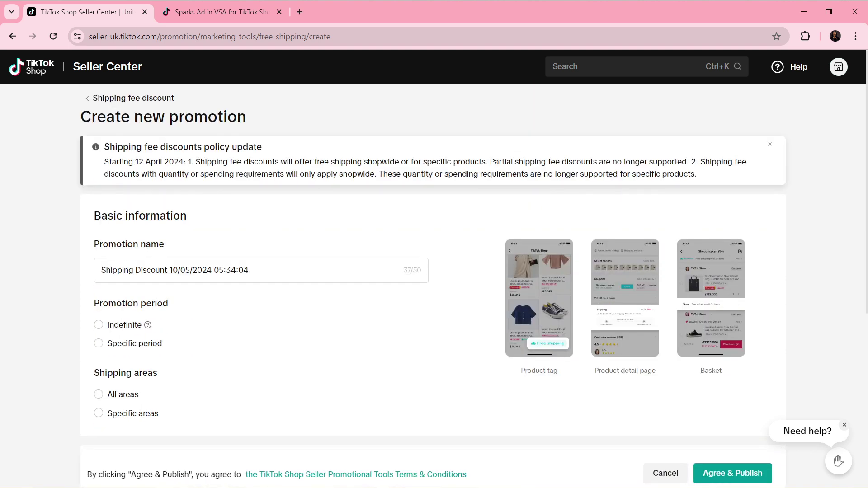
Leave the form and open the Shipping Discount's action menu under Manage your promotions.
{"action": "left_click", "coordinate": [14, 37]}
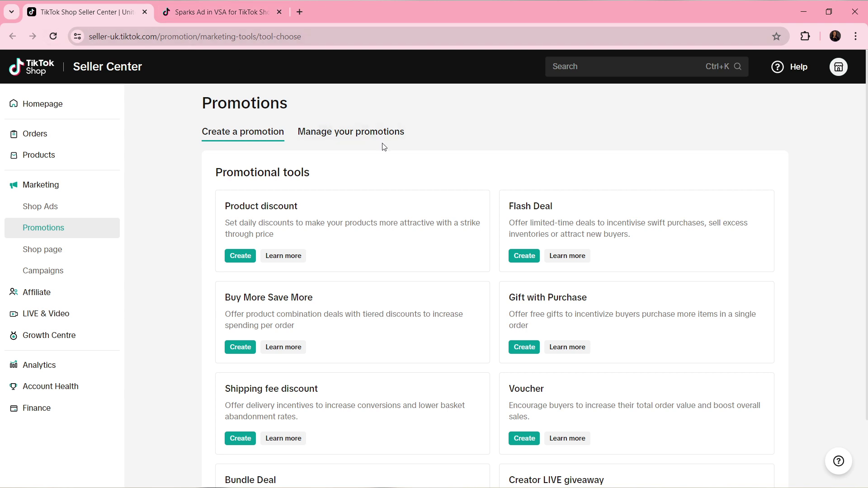
{"action": "left_click", "coordinate": [348, 136]}
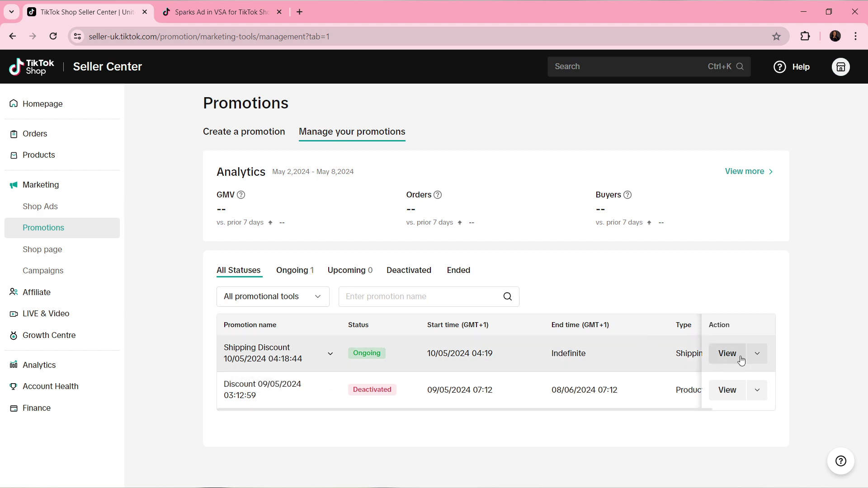
{"action": "left_click", "coordinate": [758, 353]}
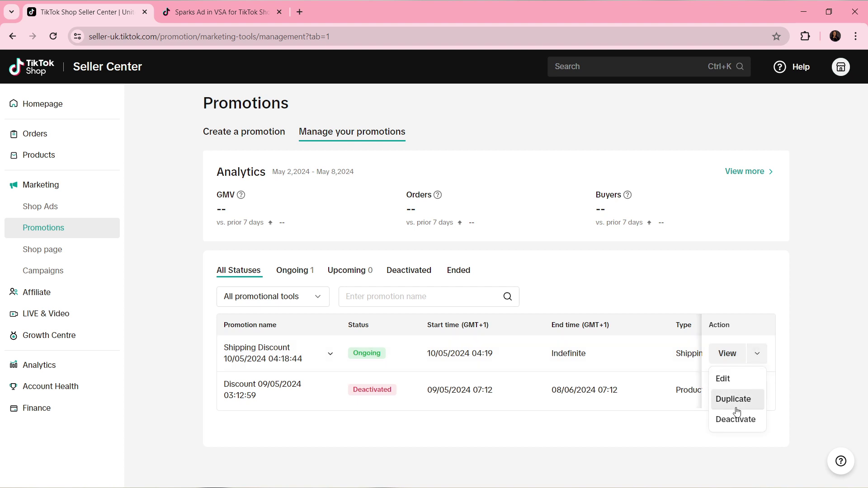